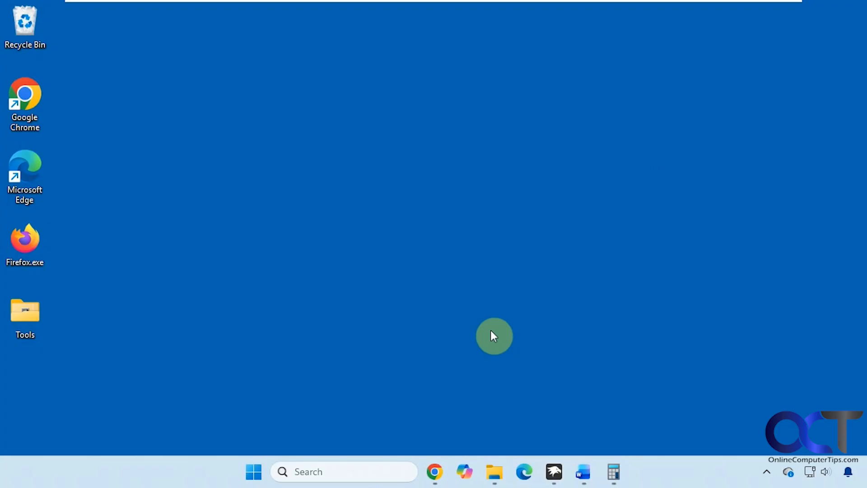
# Open Windhawk and browse the Explore mod catalog and its sort options before returning home
pyautogui.click(560, 472)
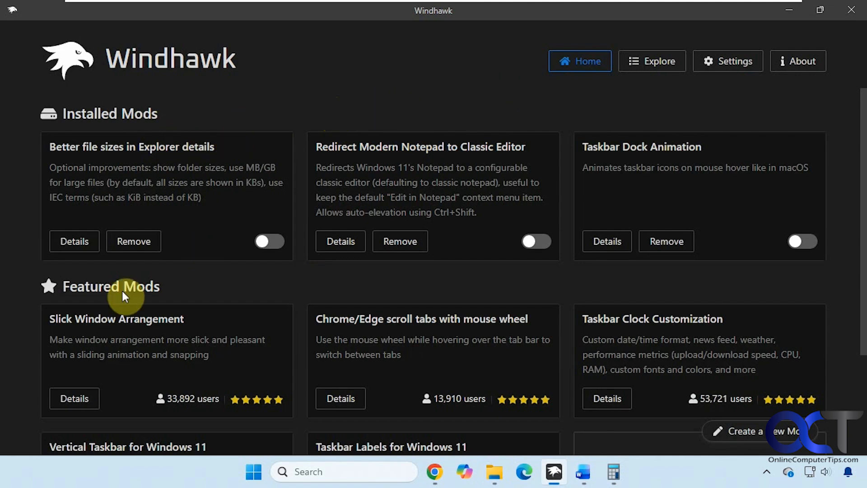
pyautogui.click(632, 68)
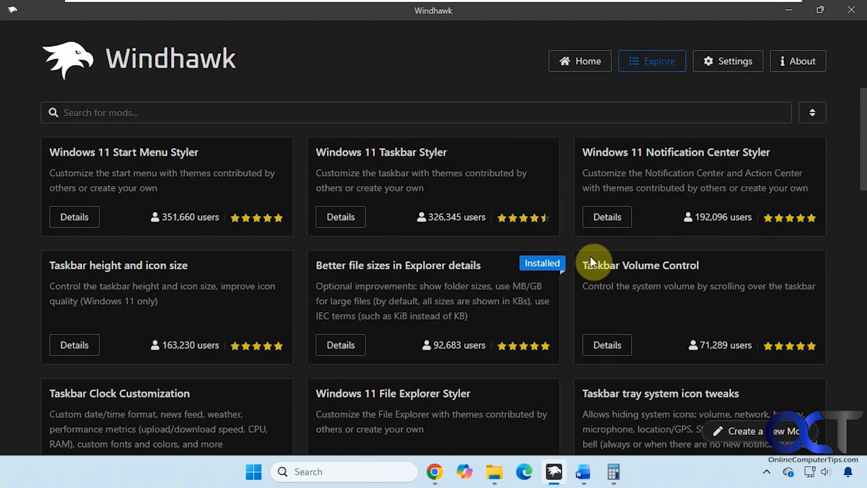
pyautogui.click(814, 113)
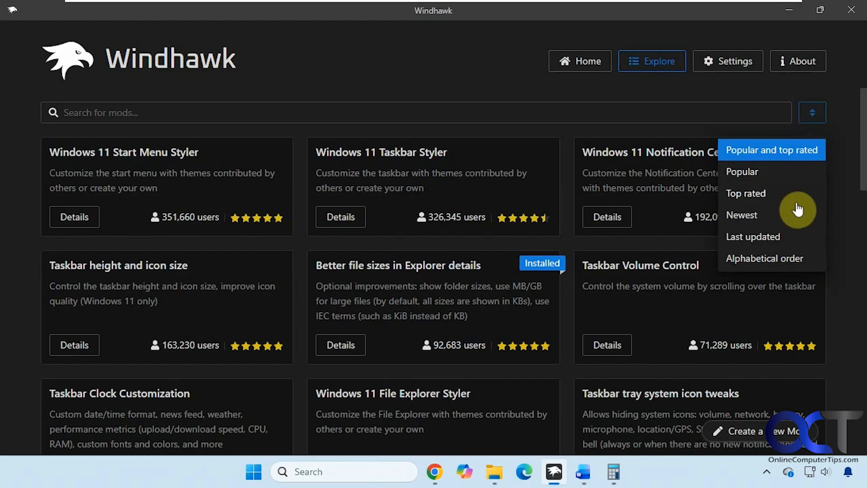
pyautogui.click(504, 76)
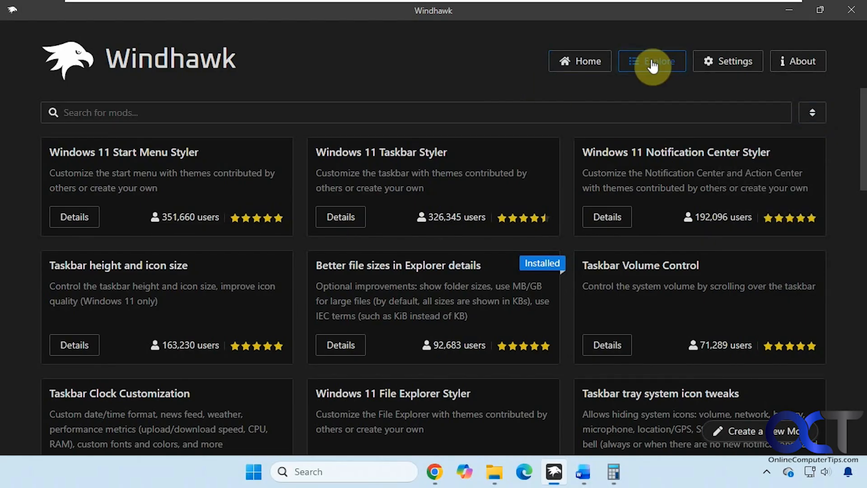
pyautogui.click(587, 63)
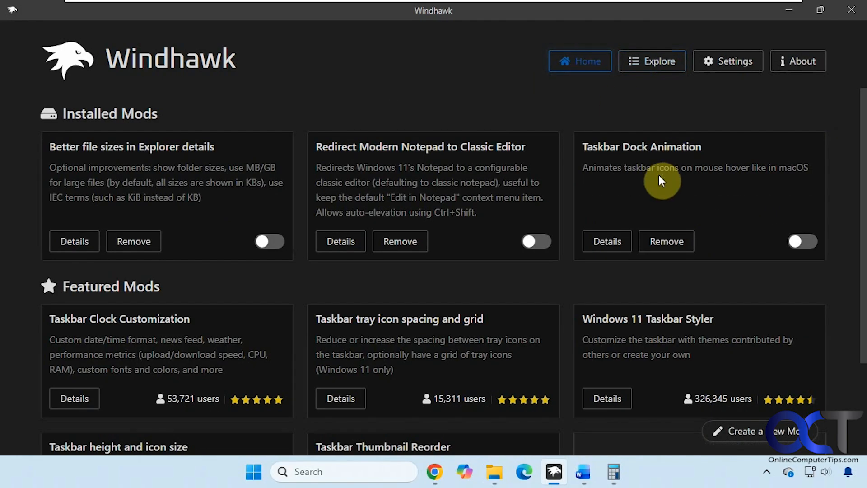
# Look over the installed Taskbar Dock Animation mod and the Windows 11 Taskbar Styler details page
pyautogui.moveTo(710, 147); pyautogui.dragTo(580, 140)
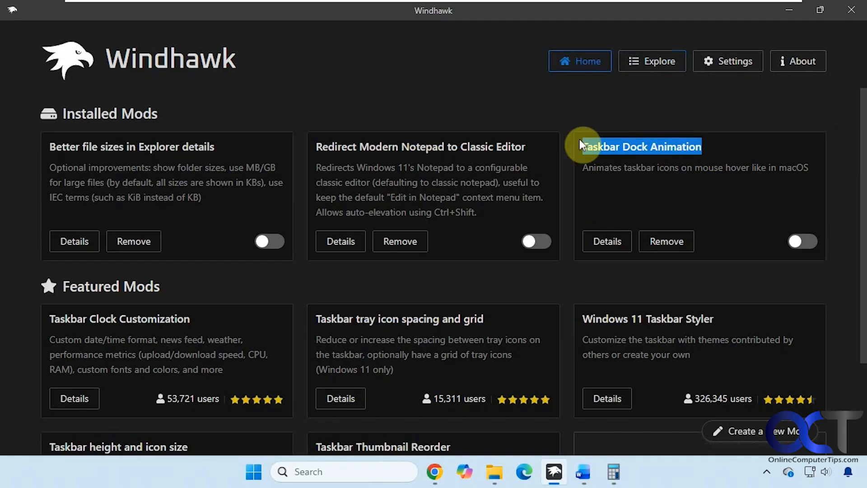
pyautogui.click(662, 61)
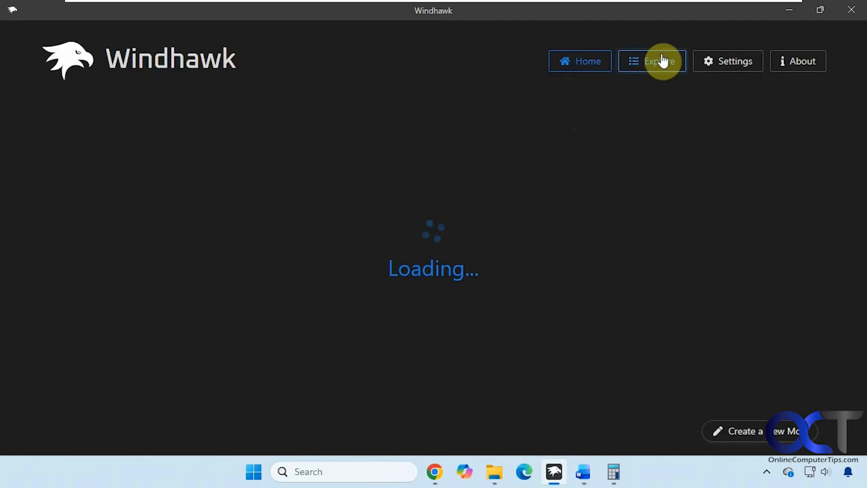
pyautogui.click(428, 110)
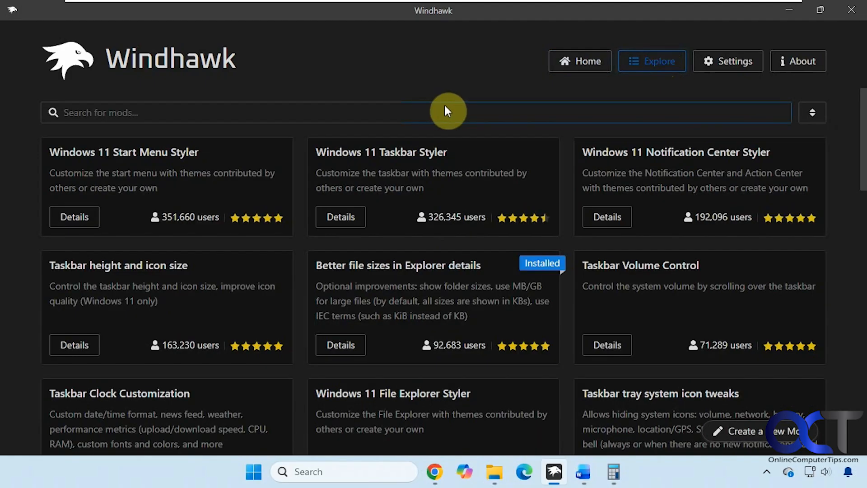
pyautogui.click(358, 216)
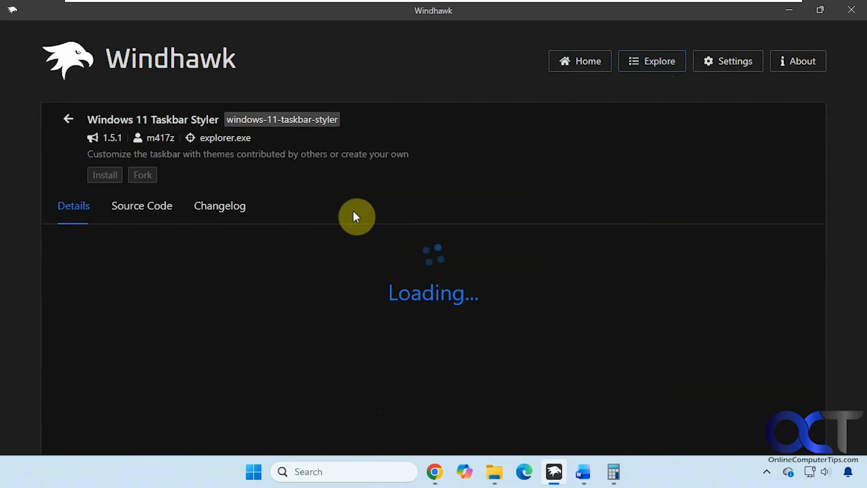
pyautogui.click(589, 68)
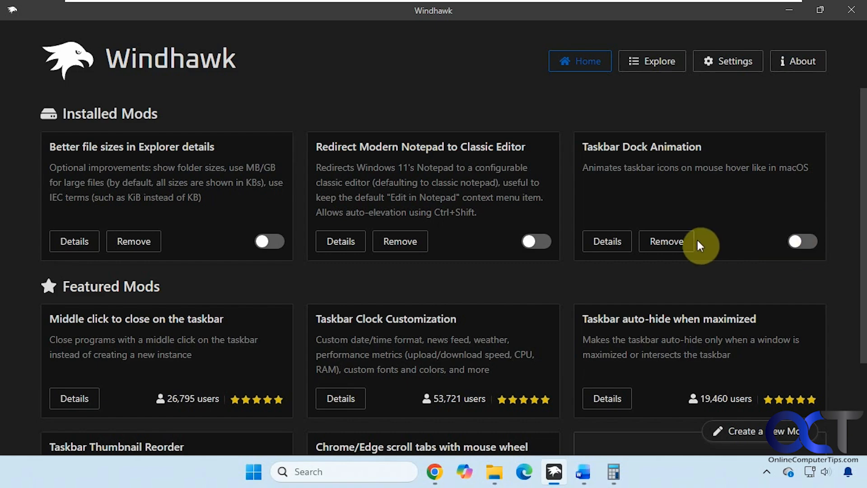
# Open the Taskbar Dock Animation mod's settings and enable the mod
pyautogui.click(606, 241)
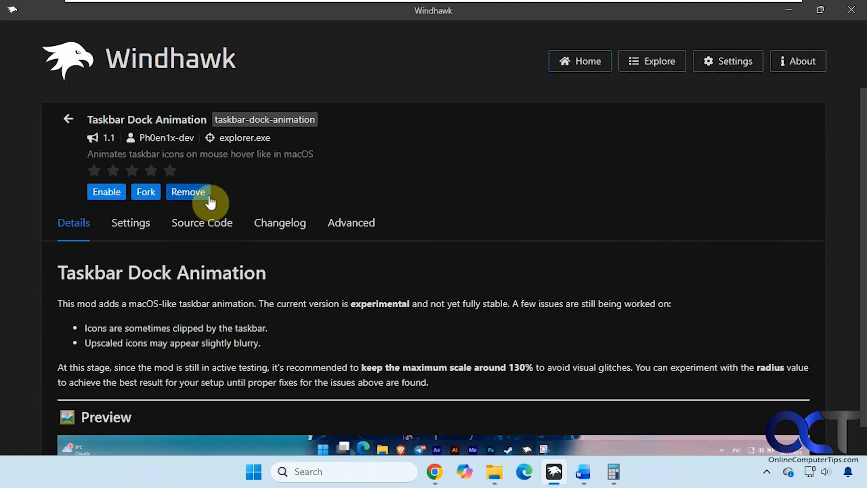
pyautogui.scroll(-1, 357, 361)
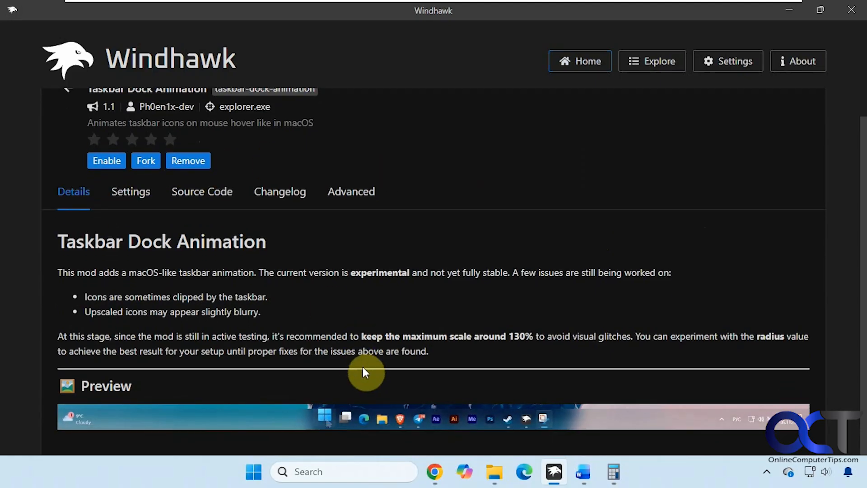
pyautogui.click(136, 193)
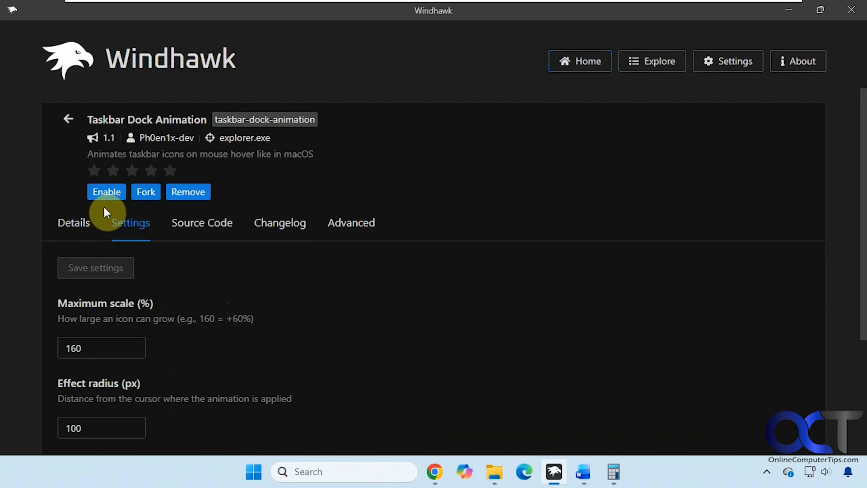
pyautogui.click(107, 192)
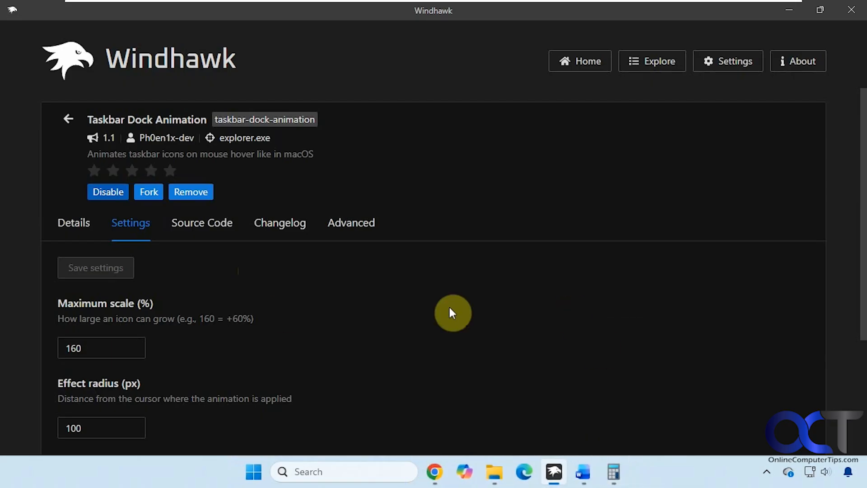
# Set the maximum scale to 250 % and save the settings
pyautogui.moveTo(101, 351); pyautogui.dragTo(62, 347)
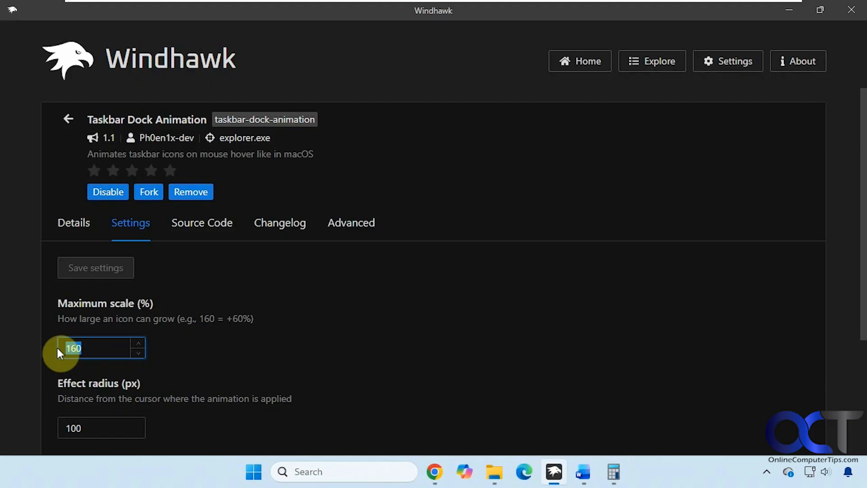
pyautogui.write('250')
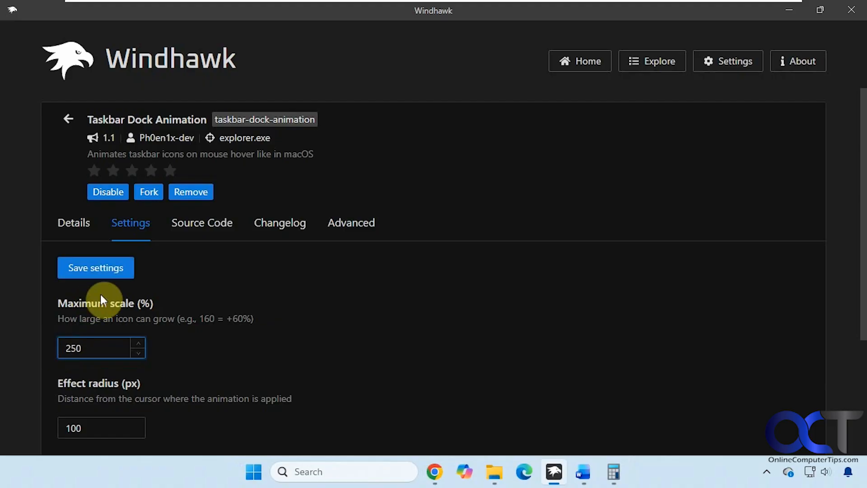
pyautogui.click(97, 268)
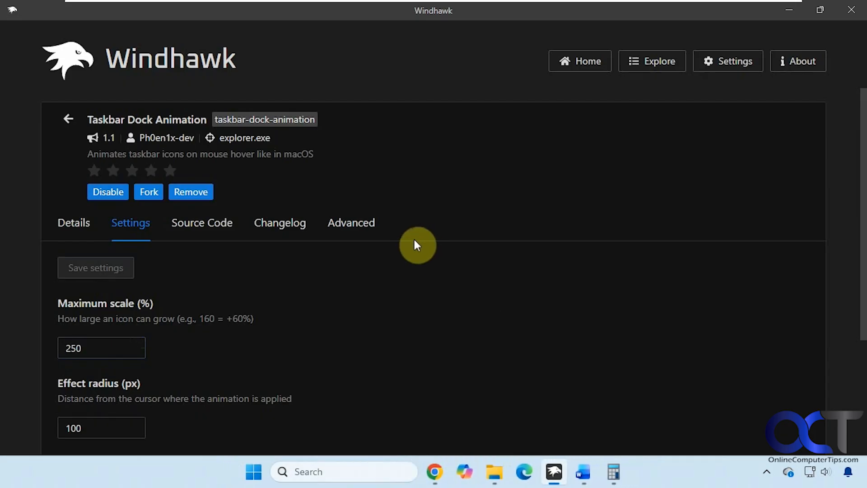
# Set the maximum scale to 75 % and save the settings
pyautogui.moveTo(92, 348); pyautogui.dragTo(50, 355)
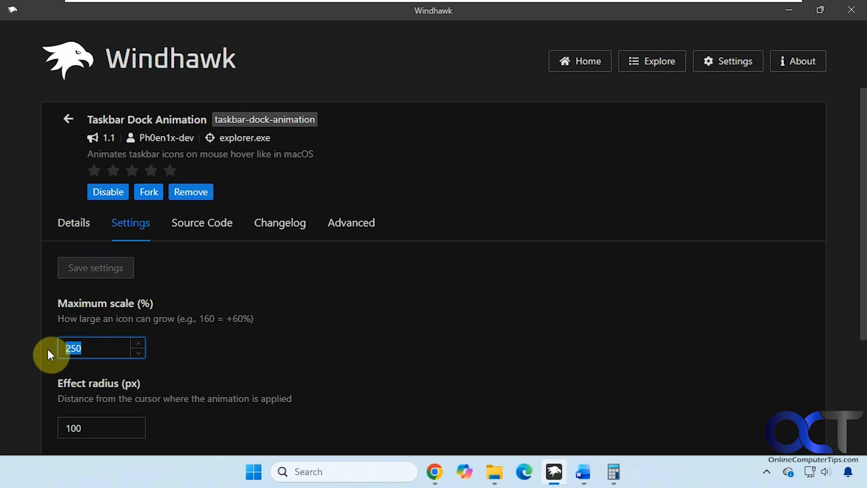
pyautogui.write('75')
pyautogui.click(101, 268)
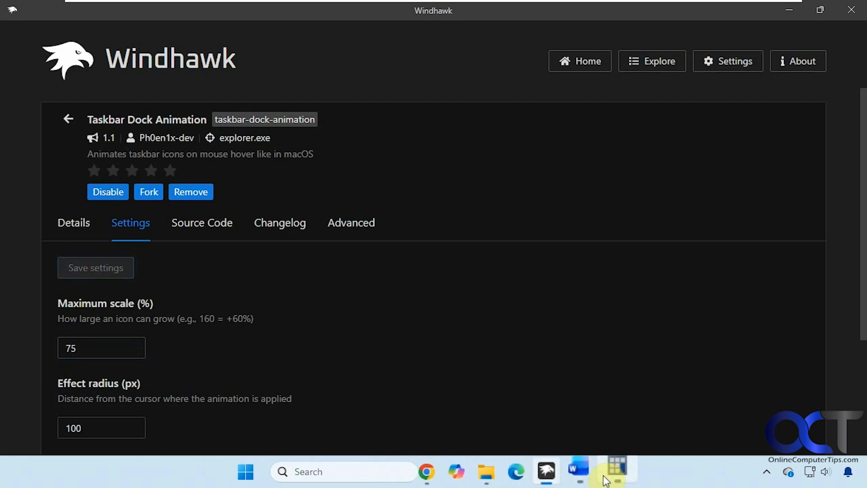
# Set the maximum scale to 165 % and save the settings
pyautogui.moveTo(83, 348); pyautogui.dragTo(54, 351)
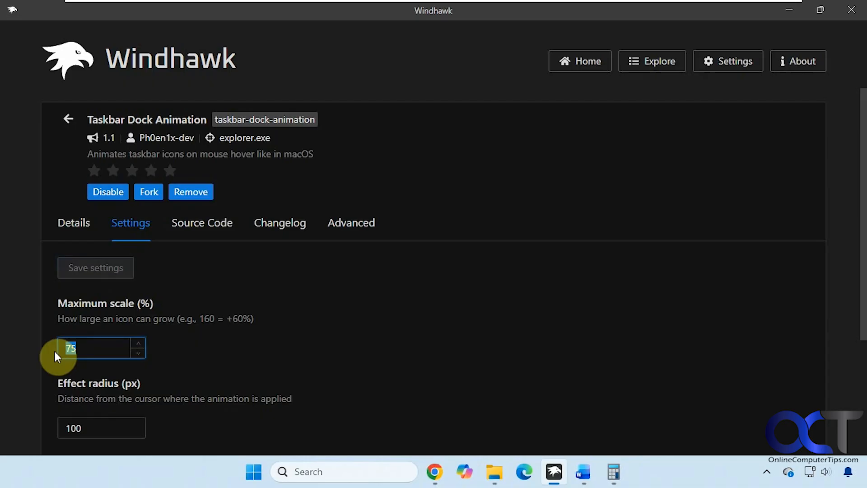
pyautogui.write('165')
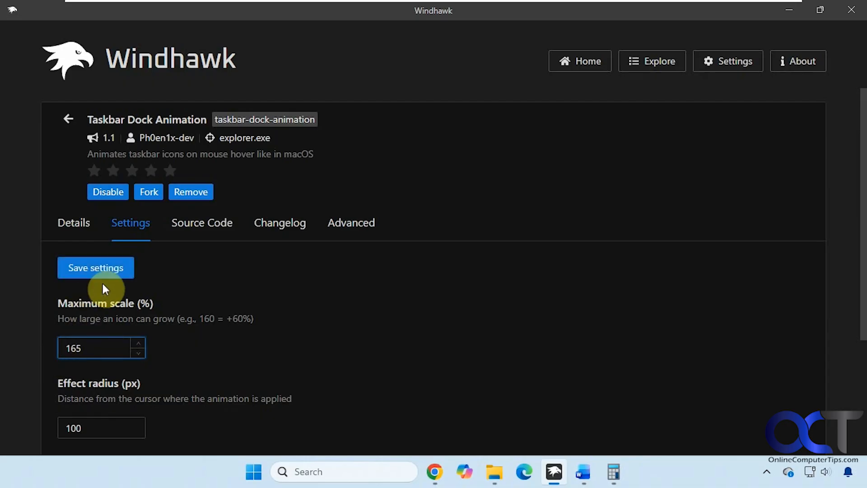
pyautogui.click(100, 274)
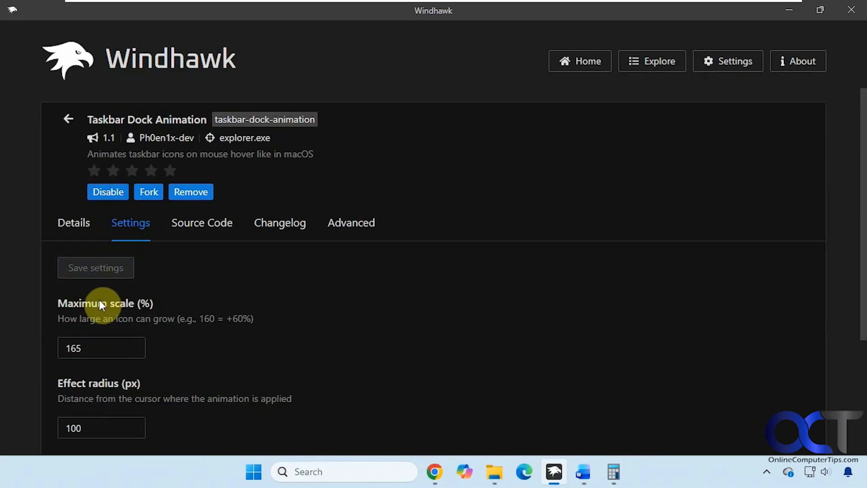
# Set the effect radius to 200 px and save the settings
pyautogui.moveTo(91, 422); pyautogui.dragTo(59, 424)
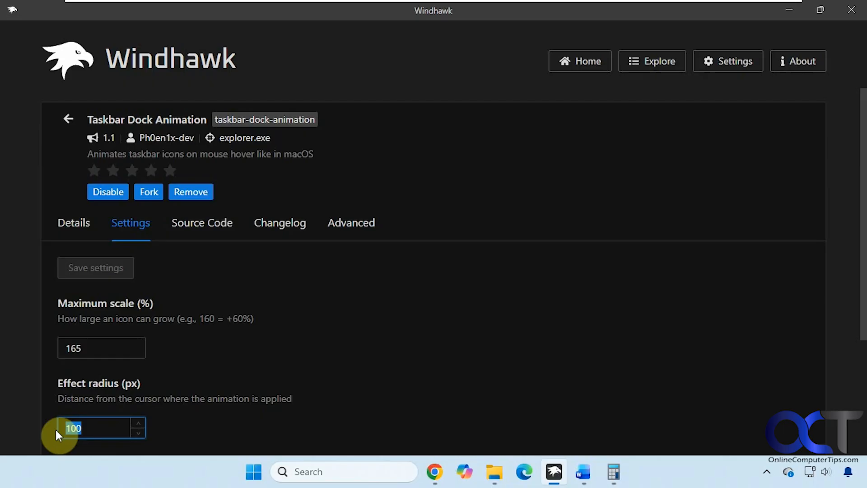
pyautogui.write('200')
pyautogui.click(109, 270)
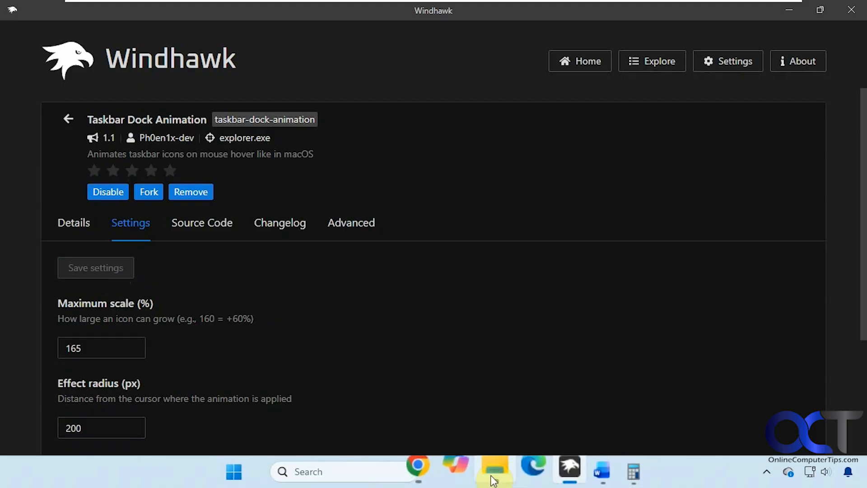
# Set the effect radius to 25 px and save the settings
pyautogui.moveTo(86, 425); pyautogui.dragTo(46, 430)
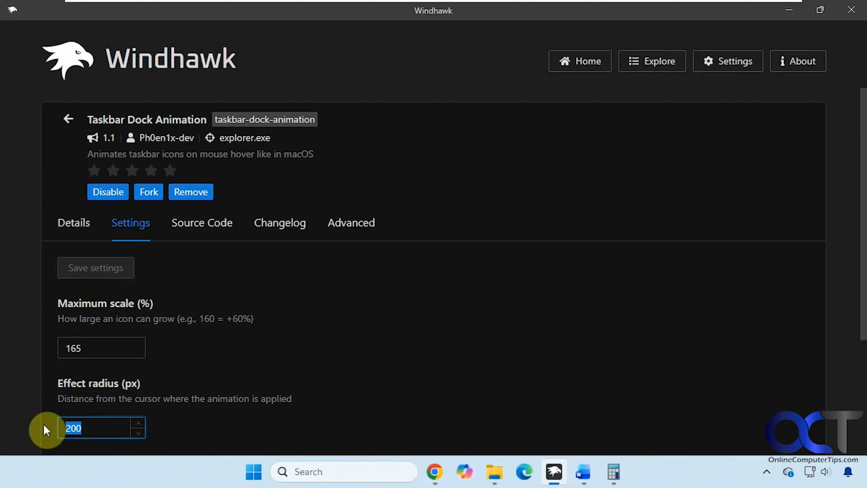
pyautogui.write('25')
pyautogui.click(110, 275)
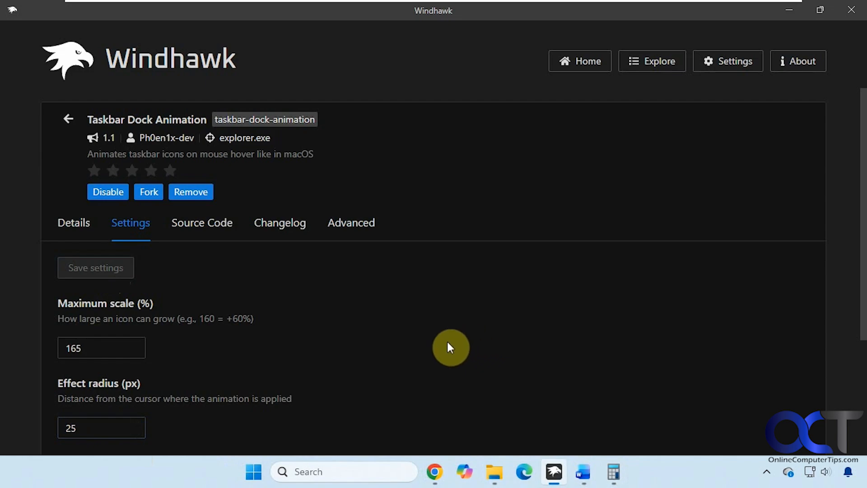
# Set the effect radius to 100 px and save the settings
pyautogui.scroll(-3, 447, 347)
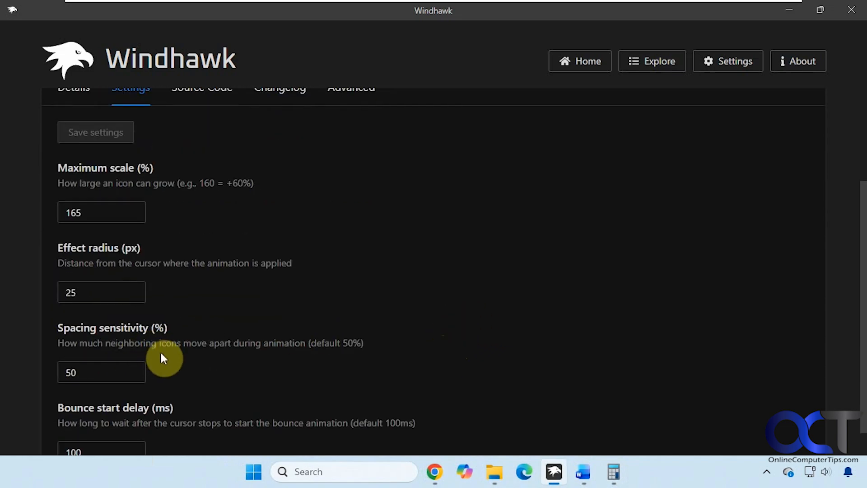
pyautogui.moveTo(83, 290); pyautogui.dragTo(28, 291)
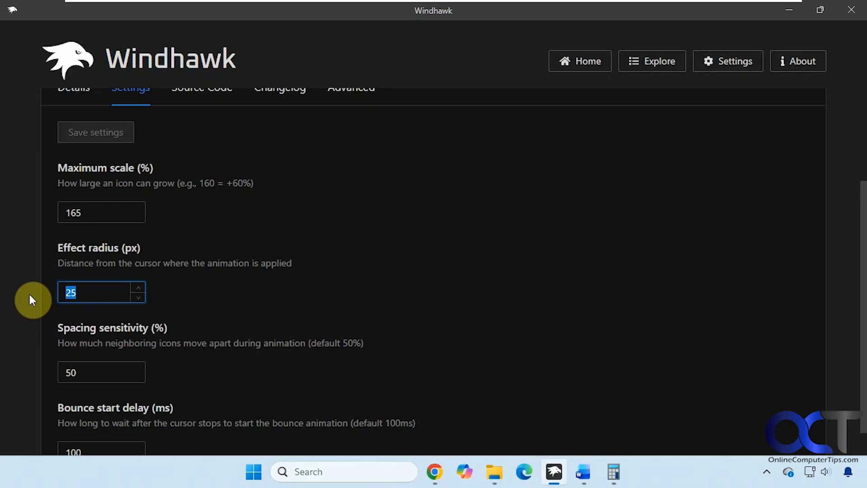
pyautogui.write('100')
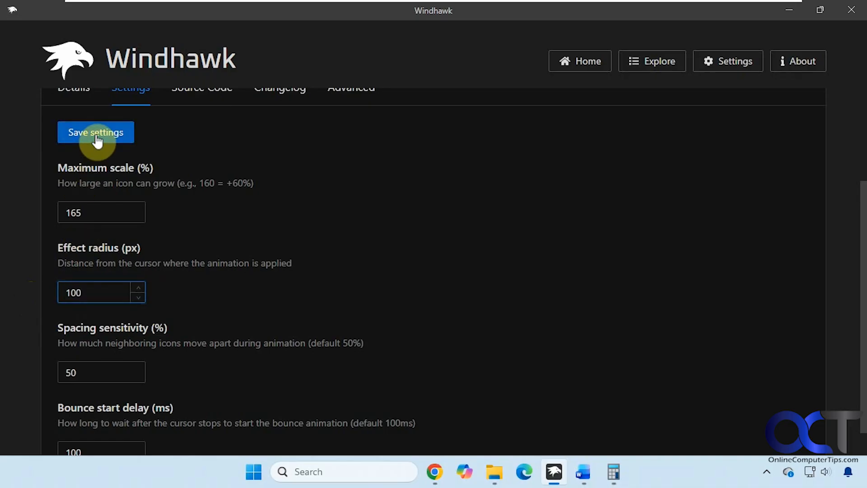
pyautogui.click(97, 141)
# Set the spacing sensitivity to 200 % and save the settings
pyautogui.moveTo(86, 362); pyautogui.dragTo(57, 374)
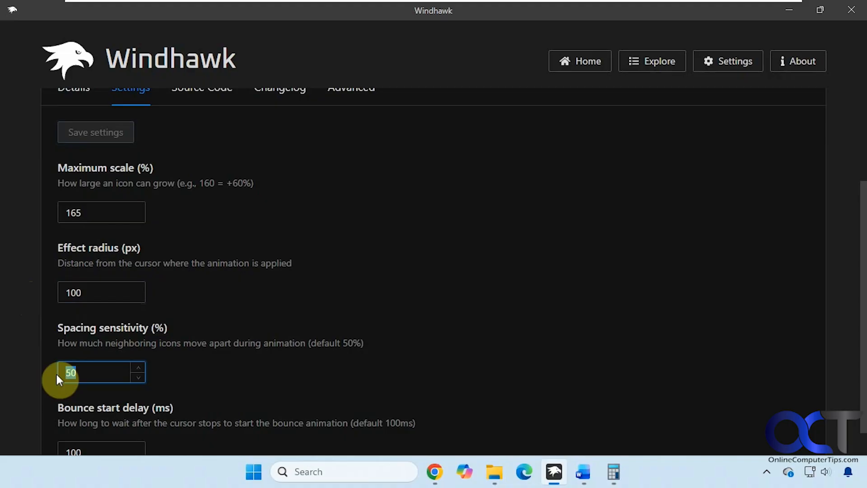
pyautogui.write('20')
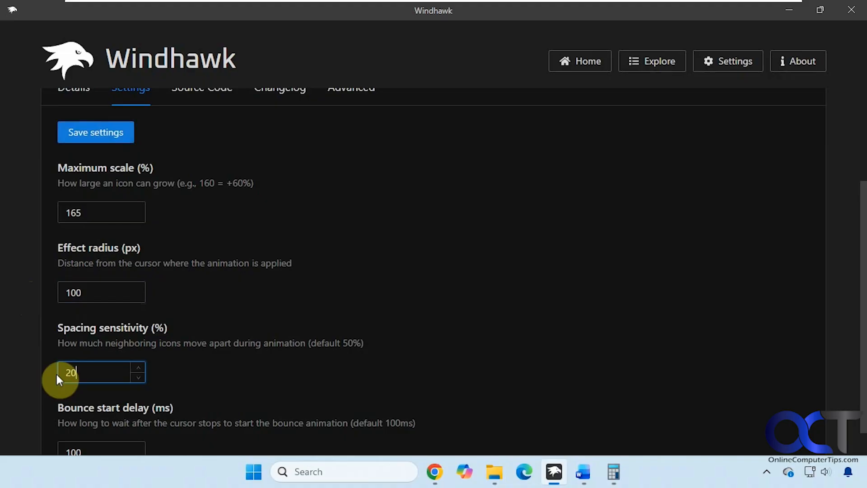
pyautogui.write('0')
pyautogui.click(87, 133)
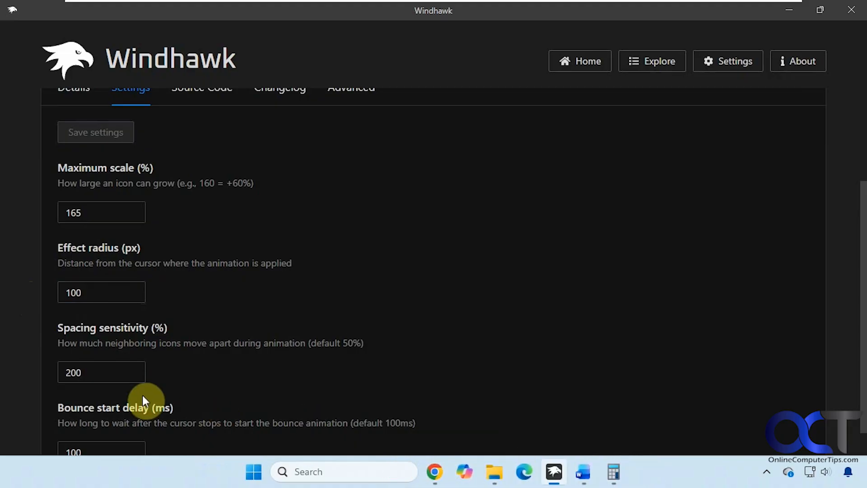
# Set the spacing sensitivity to 50 % and the bounce start delay to 300 ms, then save the settings
pyautogui.doubleClick(81, 371)
pyautogui.write('50')
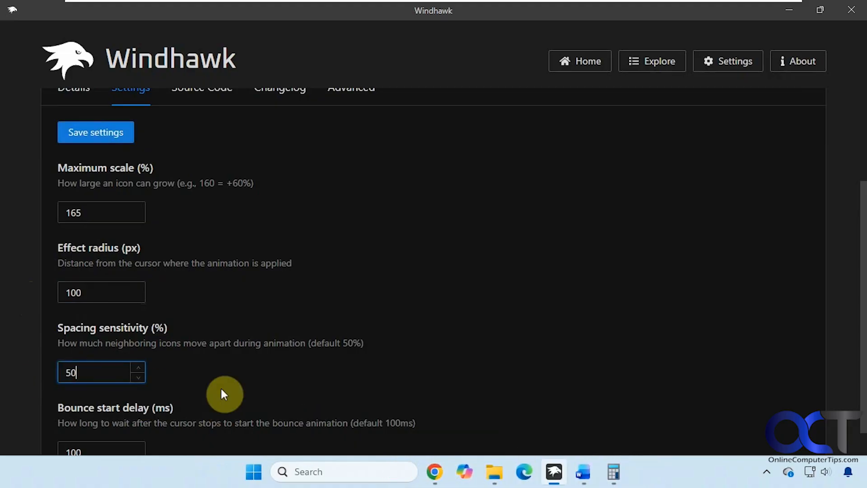
pyautogui.scroll(-1, 220, 387)
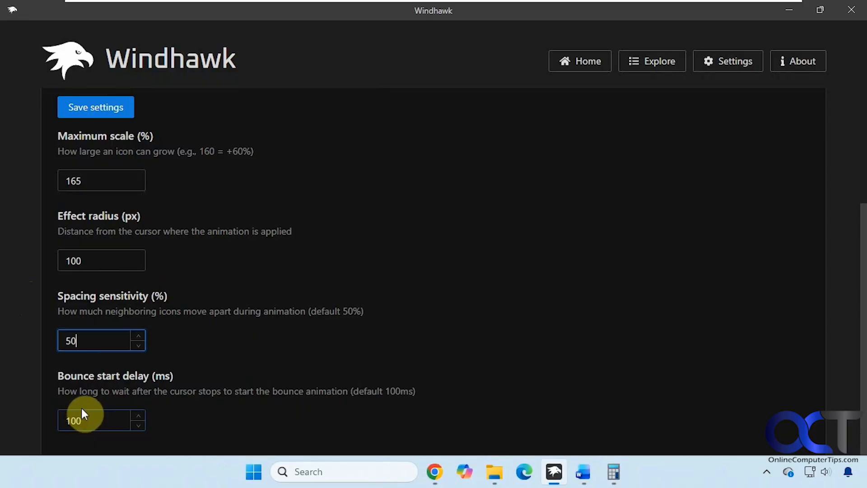
pyautogui.moveTo(85, 416); pyautogui.dragTo(55, 422)
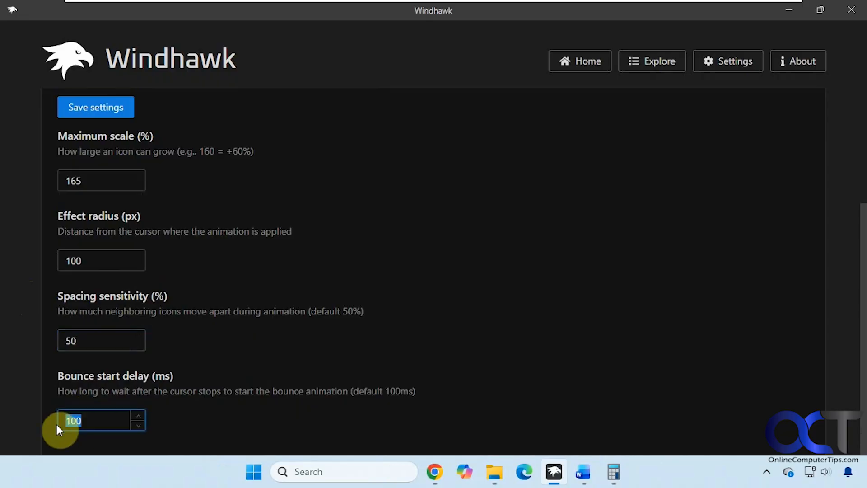
pyautogui.write('300')
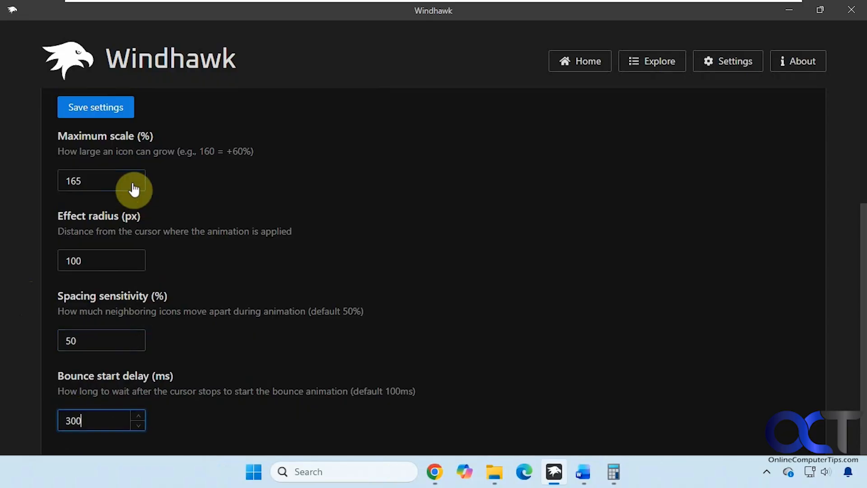
pyautogui.click(96, 109)
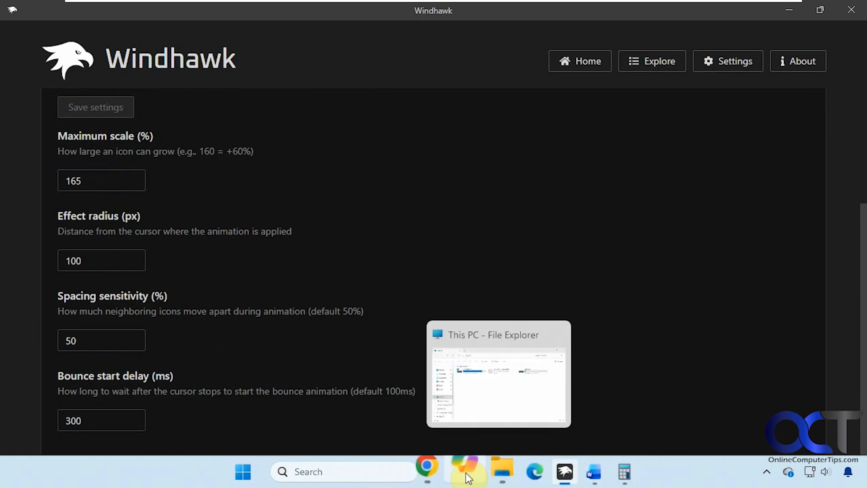
# Set the bounce start delay to 25 ms and save the settings
pyautogui.doubleClick(72, 419)
pyautogui.write('2')
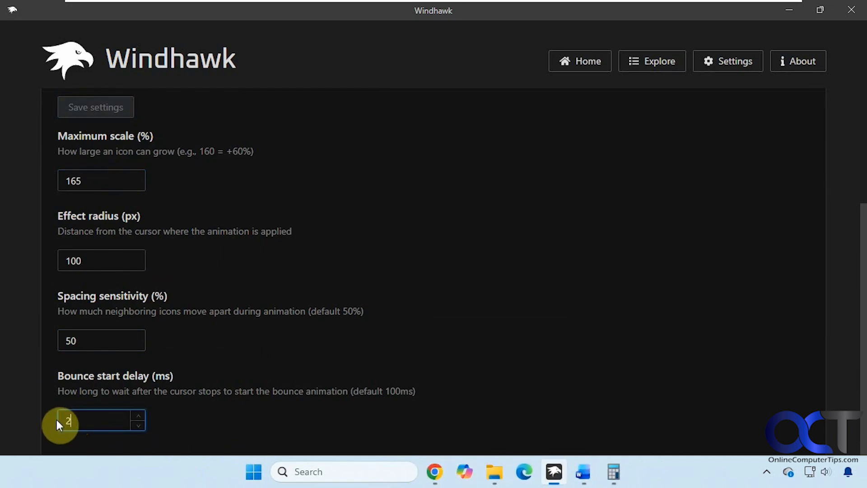
pyautogui.write('5')
pyautogui.click(114, 111)
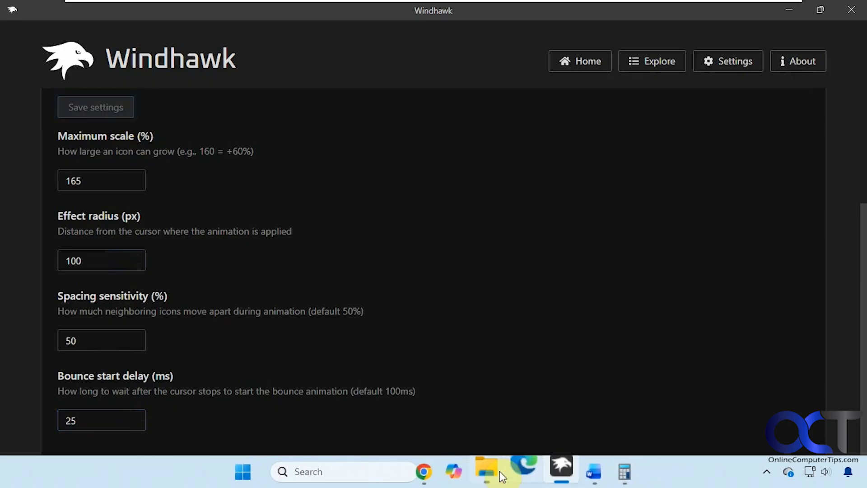
# Set the bounce start delay to 100 ms and save the settings
pyautogui.doubleClick(68, 420)
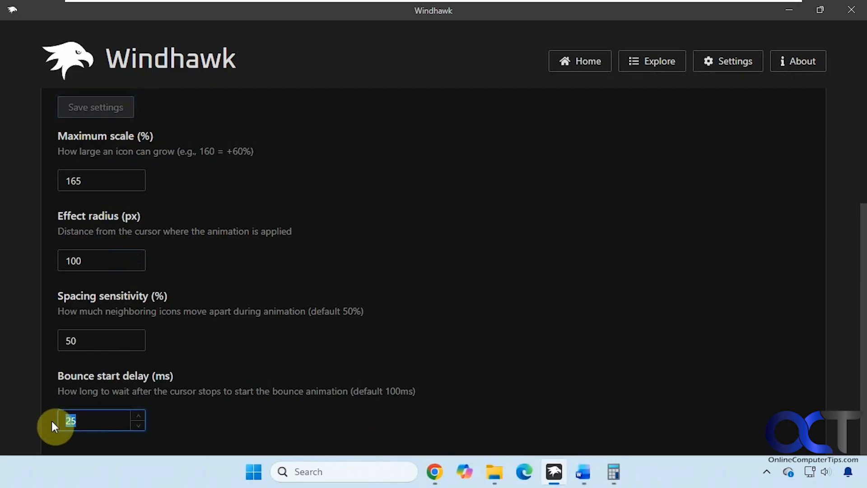
pyautogui.write('50')
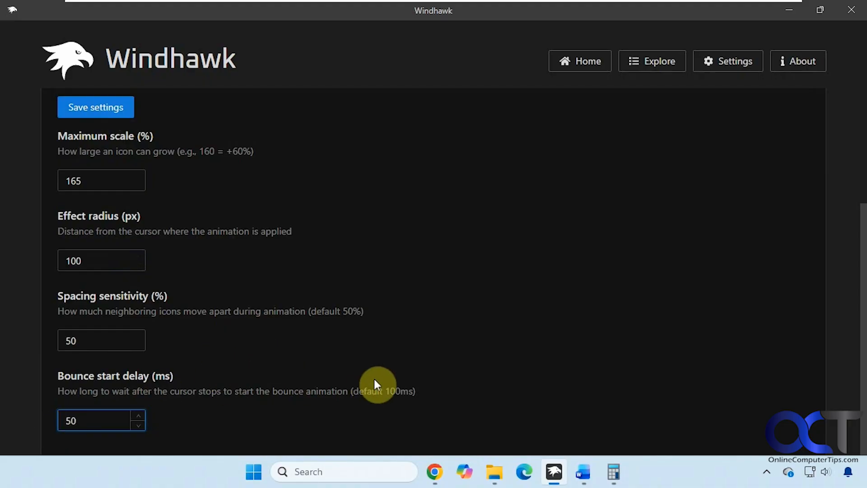
pyautogui.moveTo(80, 420); pyautogui.dragTo(33, 420)
pyautogui.write('100')
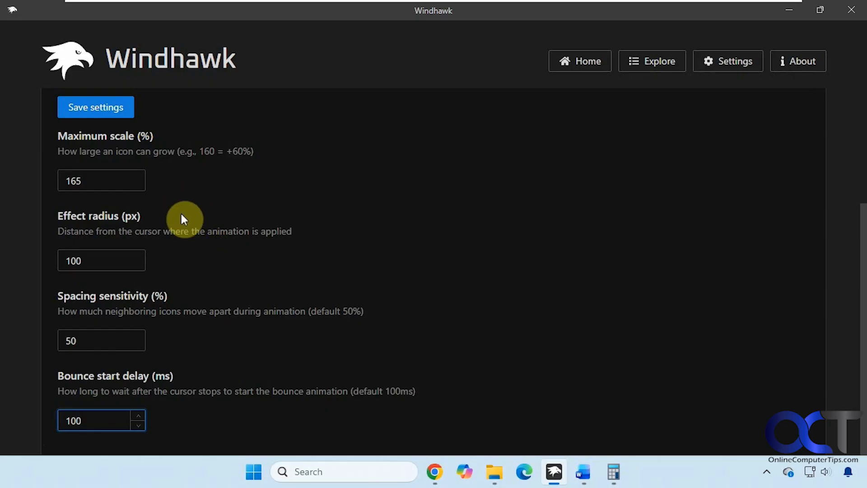
pyautogui.click(104, 108)
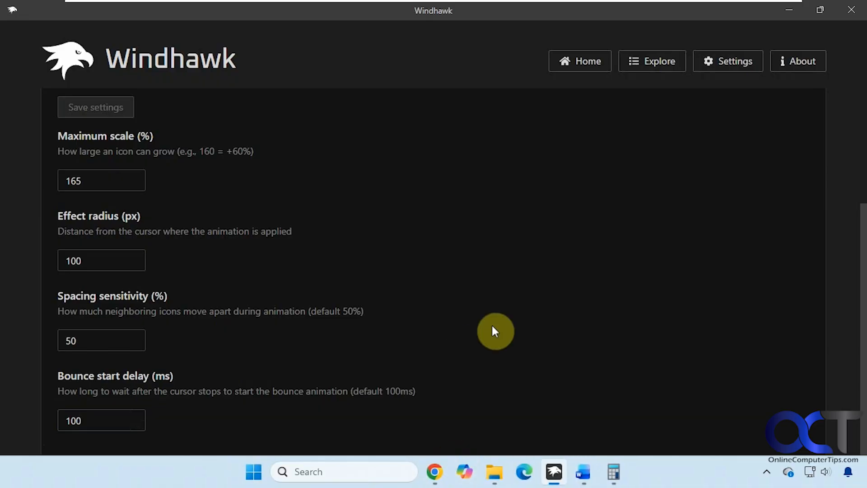
# Disable the Taskbar Dock Animation mod and minimize the Windhawk window
pyautogui.scroll(4, 481, 334)
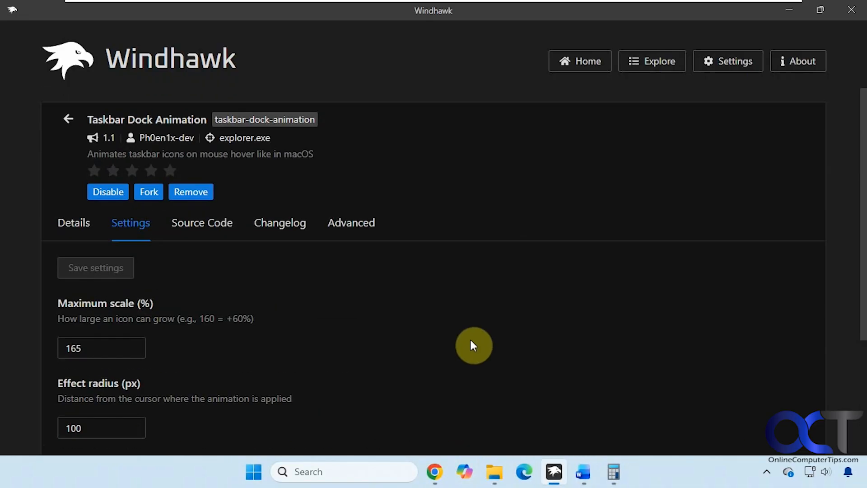
pyautogui.click(105, 193)
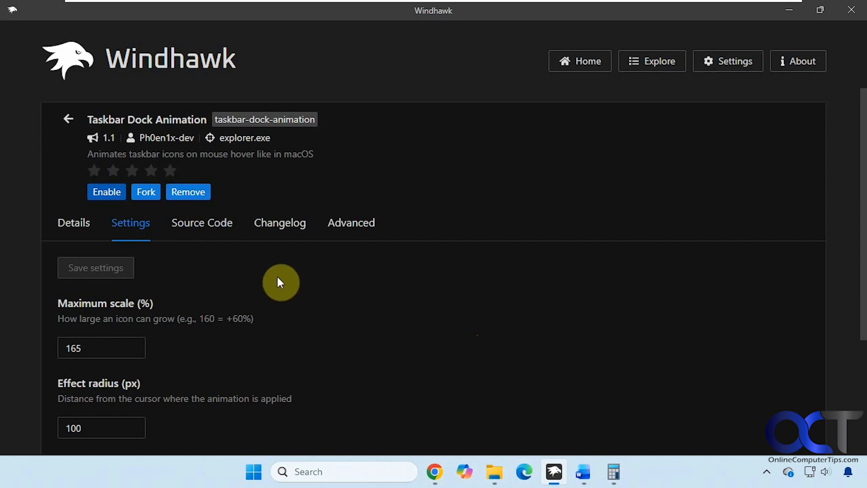
pyautogui.click(789, 10)
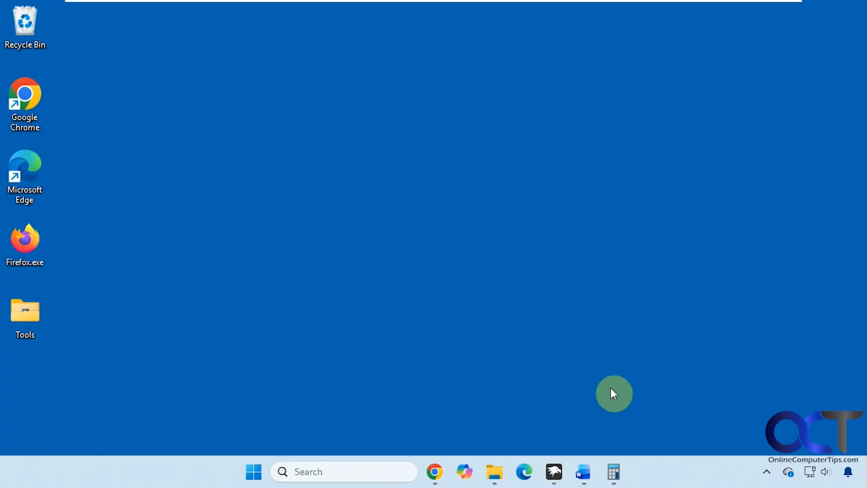
pyautogui.click(771, 465)
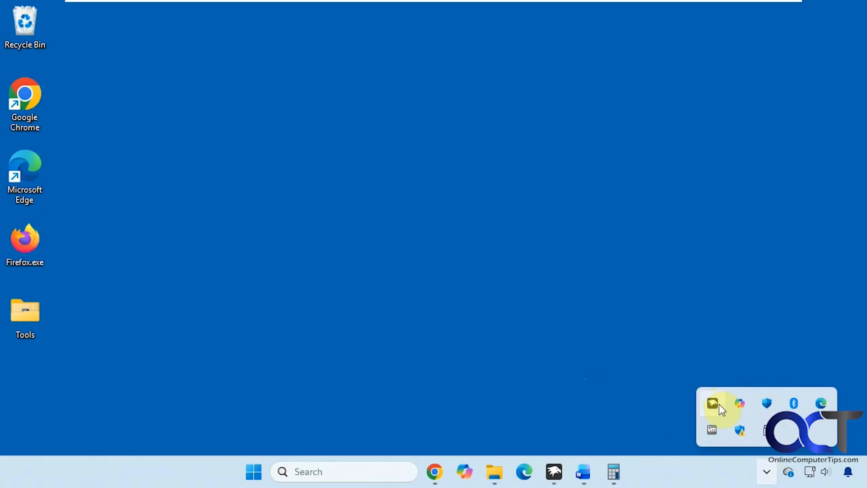
pyautogui.click(593, 357)
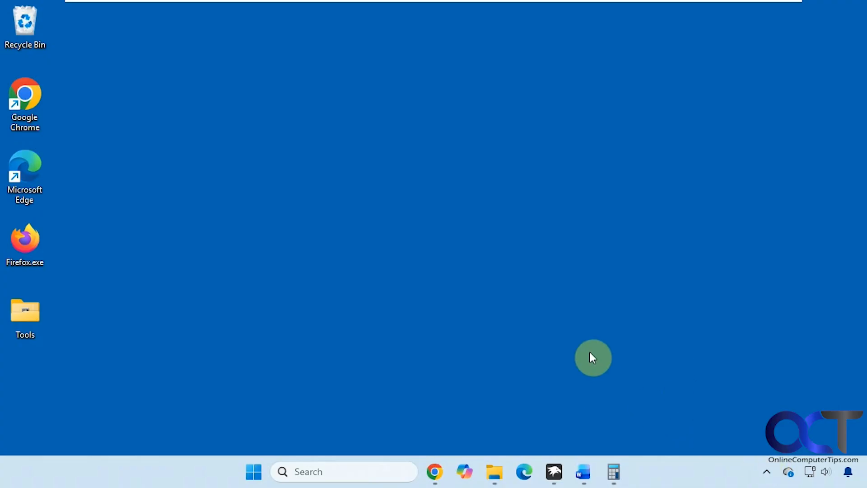
pyautogui.click(768, 472)
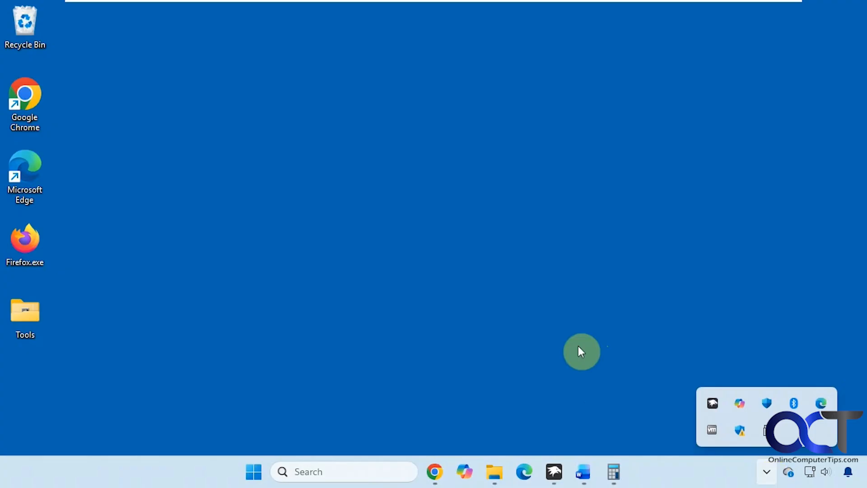
pyautogui.click(535, 321)
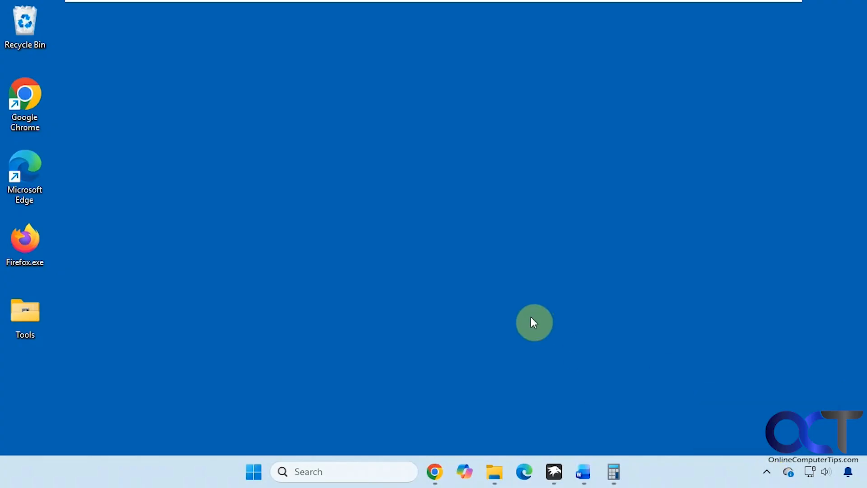
pyautogui.click(767, 472)
pyautogui.click(617, 352)
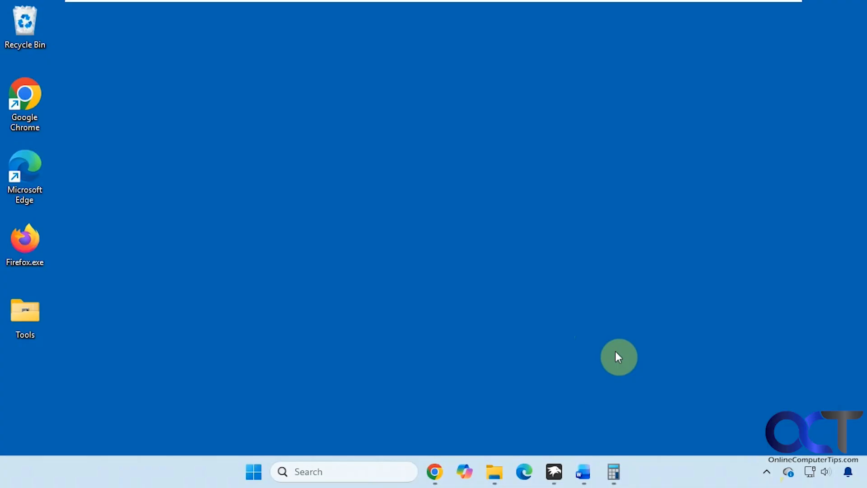
# Bring Windhawk back and open the Explore page listing available mods
pyautogui.click(554, 472)
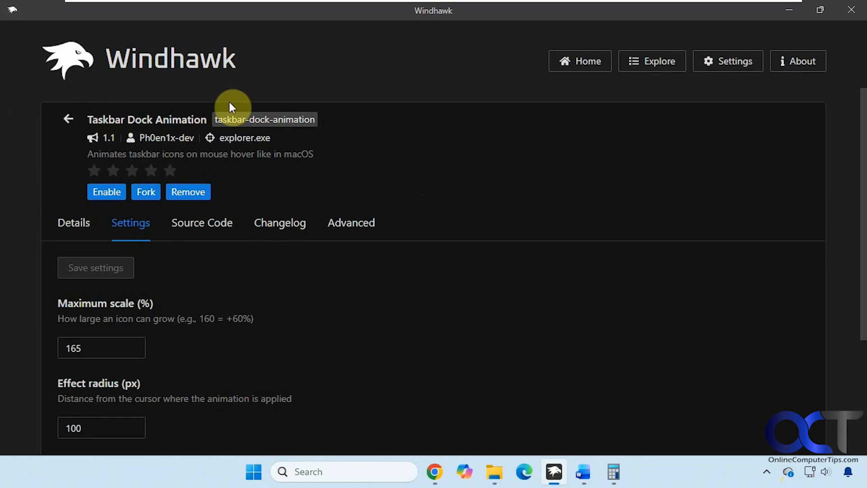
pyautogui.click(638, 69)
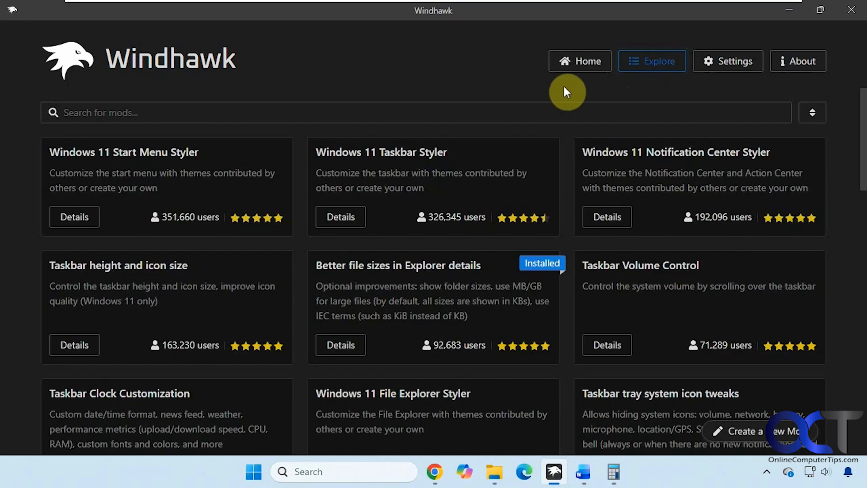